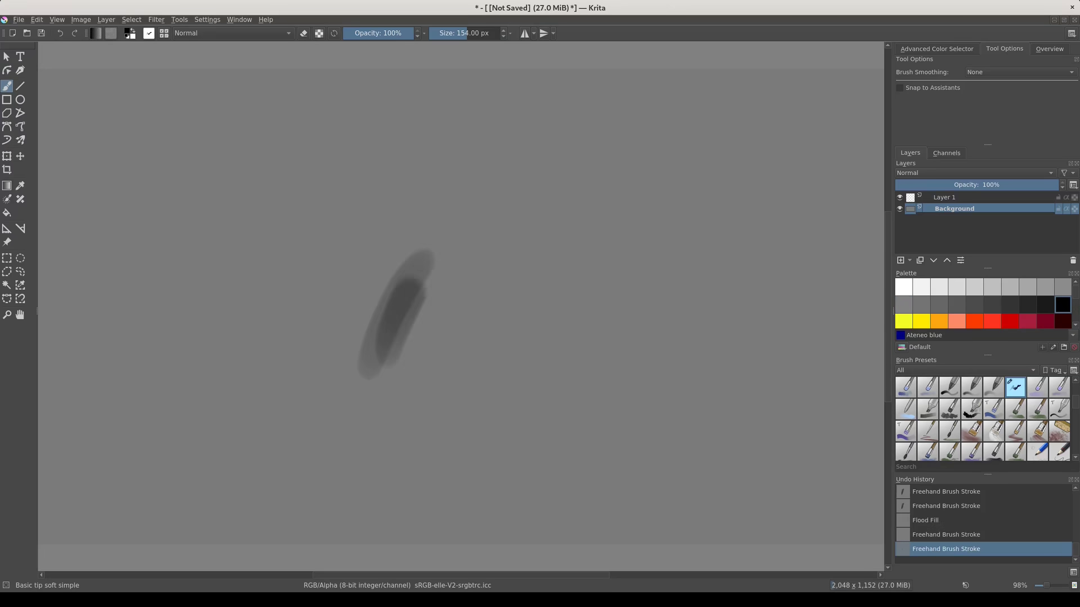
Paint soft dark test strokes on the canvas and undo the light white stroke.
mouse_move(508, 170)
mouse_down()
mouse_move(448, 341)
mouse_move(438, 338)
mouse_up()
click(903, 287)
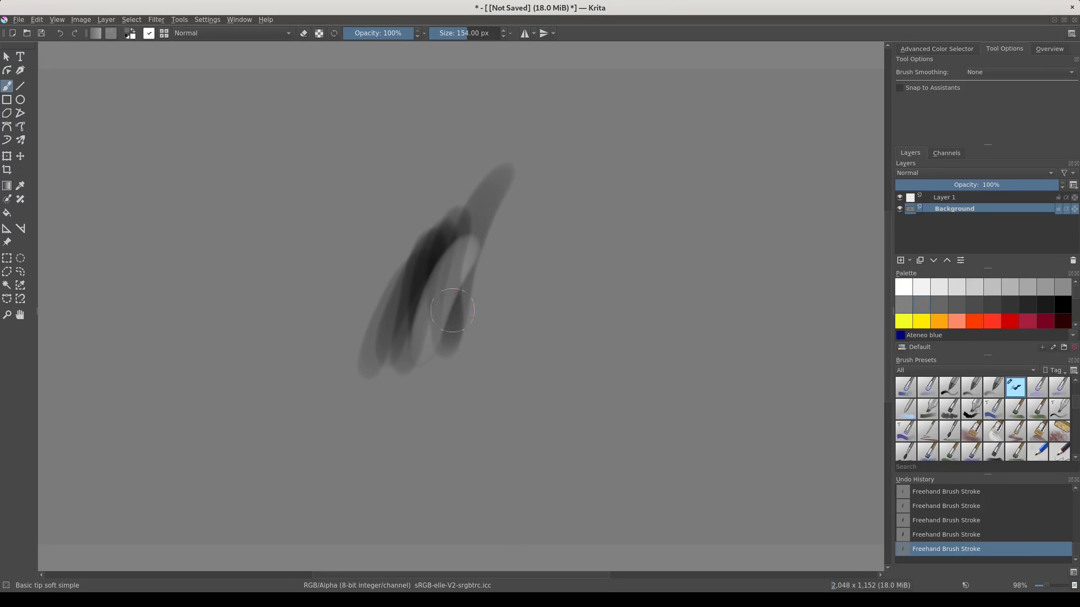
key(ctrl+z)
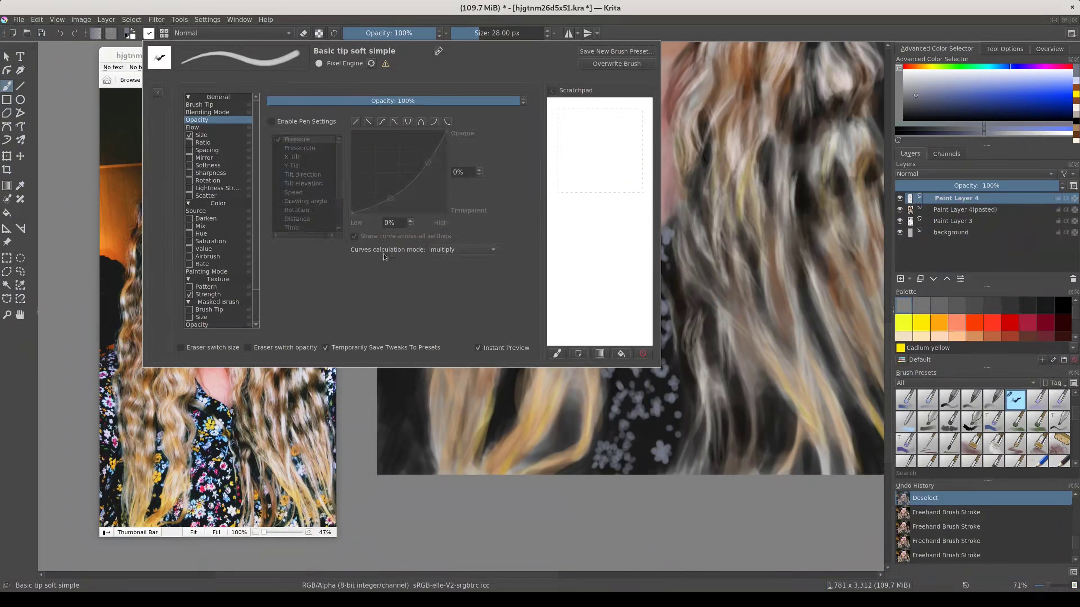
Paint another freehand hair strand over the portrait's shoulder.
mouse_move(552, 421)
mouse_down()
mouse_move(566, 445)
mouse_move(555, 437)
mouse_up()
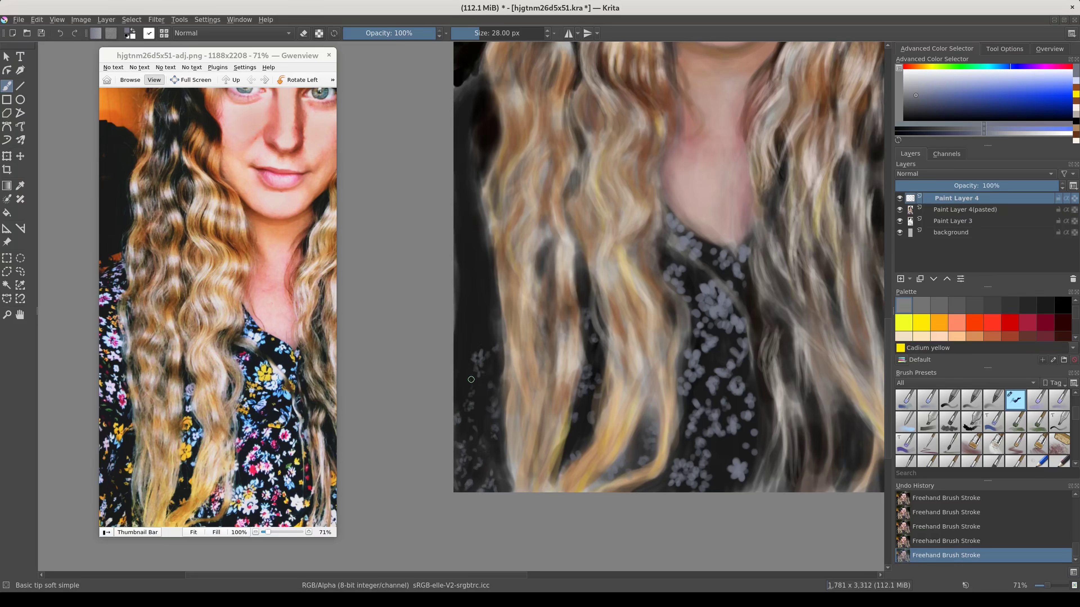
Dab grey-blue and blue flower shapes across the dark shirt.
drag(462, 385, 480, 361)
mouse_move(476, 349)
mouse_down()
mouse_move(485, 292)
mouse_move(464, 234)
mouse_move(482, 245)
mouse_up()
drag(489, 417, 502, 431)
Choose a magenta-pink paint colour and add a new empty Paint Layer 5.
click(1054, 69)
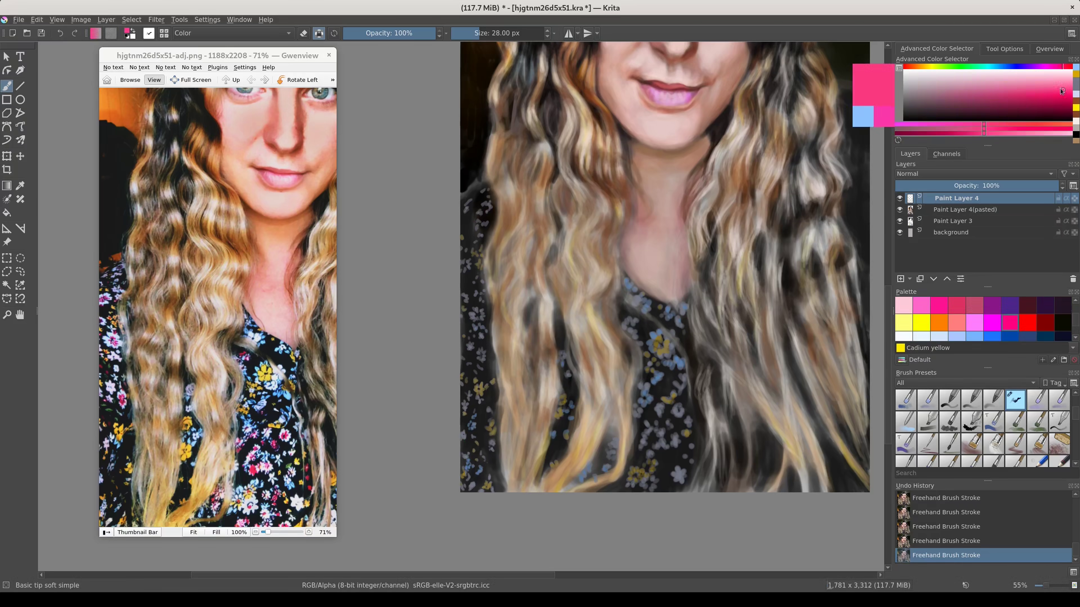
click(1038, 93)
click(936, 209)
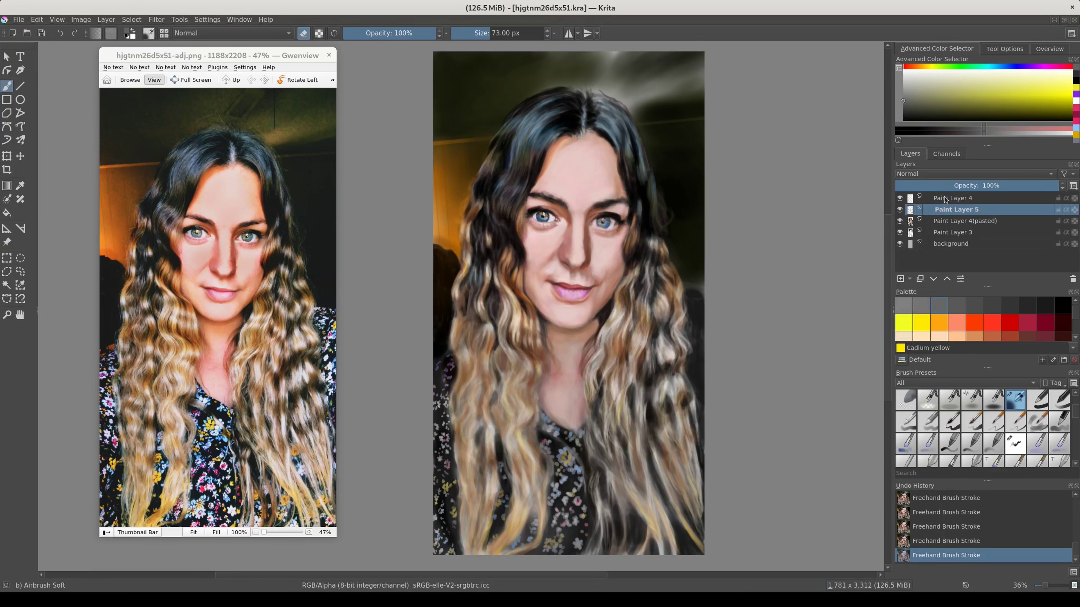
Select Paint Layer 4 as the working layer.
click(944, 199)
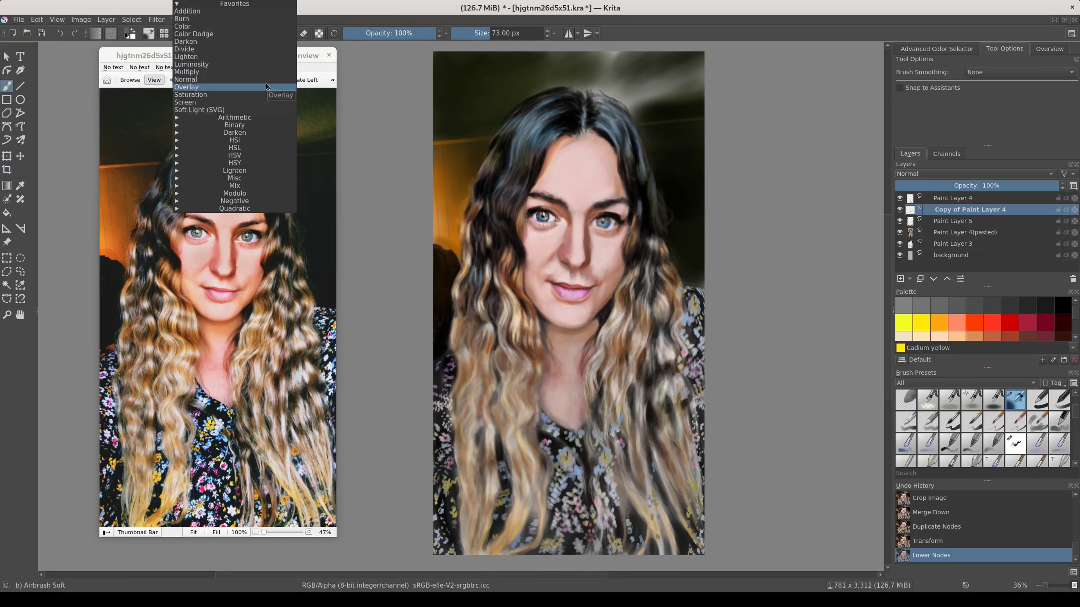
Tint the bottom edge, left hair and right edge with Luminosity strokes, then switch blending to Color.
click(1010, 305)
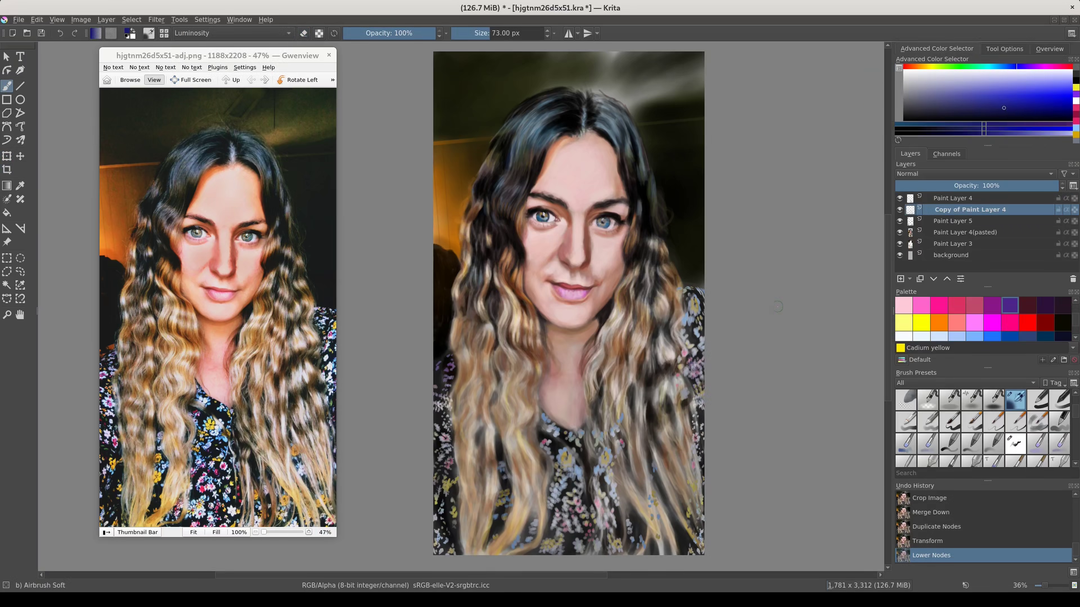
drag(565, 536, 578, 506)
drag(446, 409, 442, 382)
drag(699, 391, 696, 336)
key(alt+shift+c)
click(965, 233)
Glaze soft yellow overlay over the portrait, then add a new signature layer in peach.
mouse_move(512, 366)
mouse_down()
mouse_move(510, 343)
mouse_move(455, 325)
mouse_move(453, 280)
mouse_up()
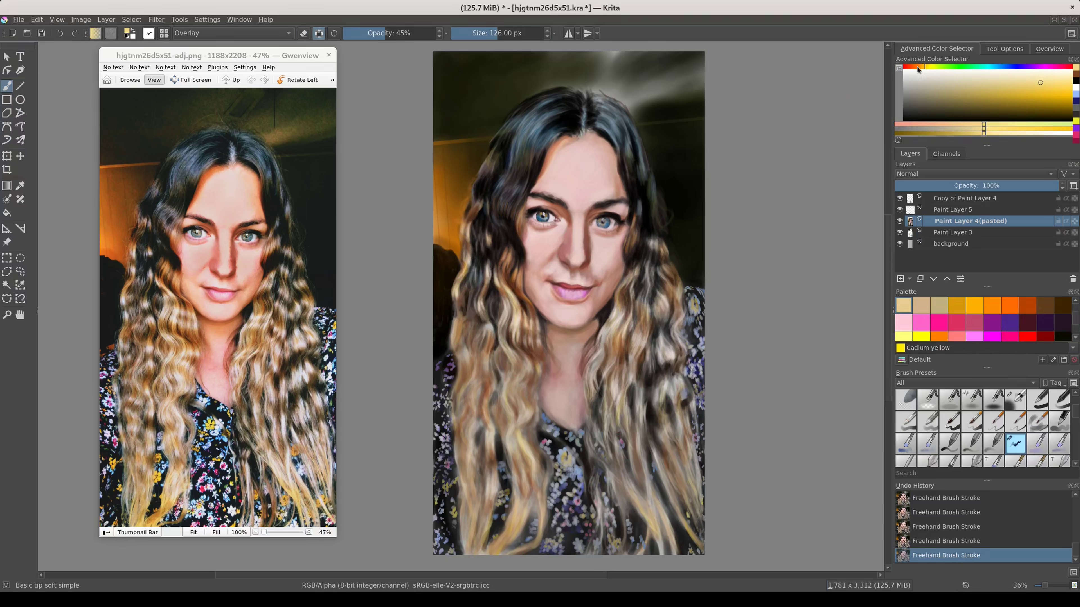
ctrl+click(647, 404)
key(Insert)
Handwrite the artist's signature and 2020 in the dark background.
mouse_move(629, 246)
mouse_down()
mouse_move(657, 254)
mouse_move(638, 269)
mouse_move(671, 272)
mouse_move(657, 288)
mouse_move(671, 289)
mouse_up()
drag(663, 248, 671, 256)
drag(672, 250, 678, 257)
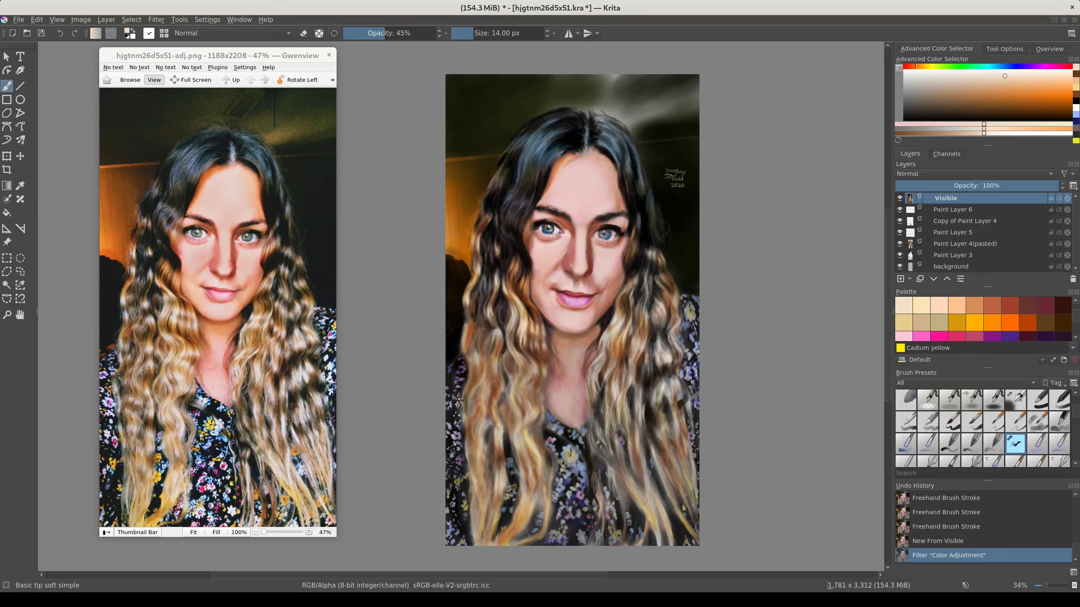
Sample a colour from the finished painting.
key(ctrl)
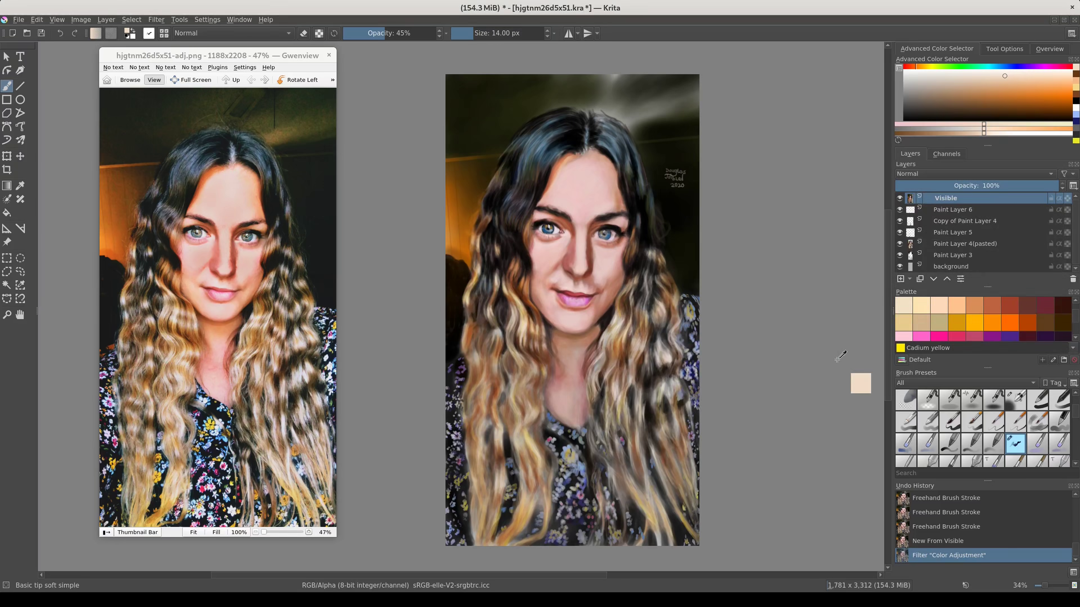